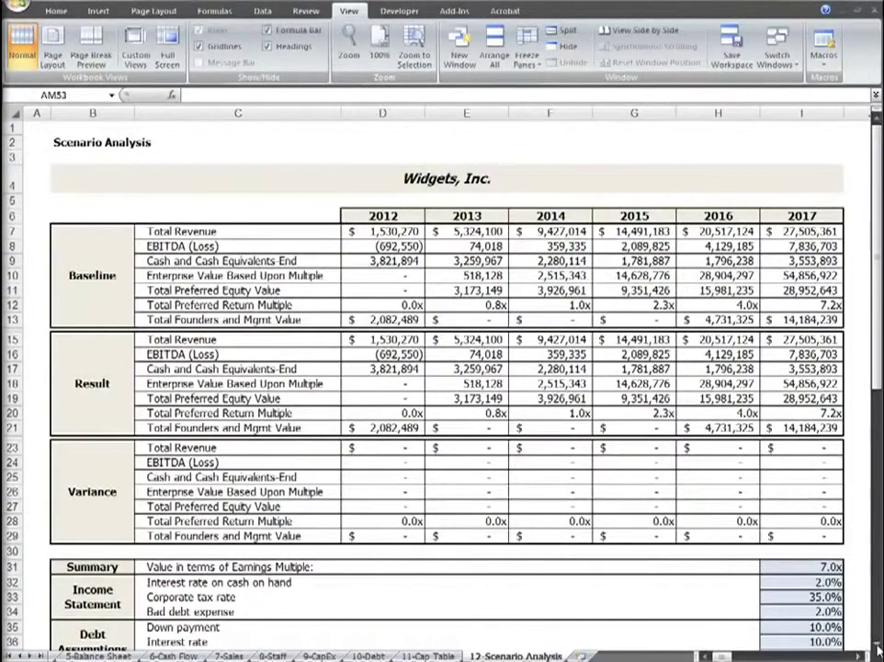
# Step: Scroll through the assumptions and zoom out so rows 3–49, with all three tables, fit on screen
pyautogui.scroll(-3, 878, 649)
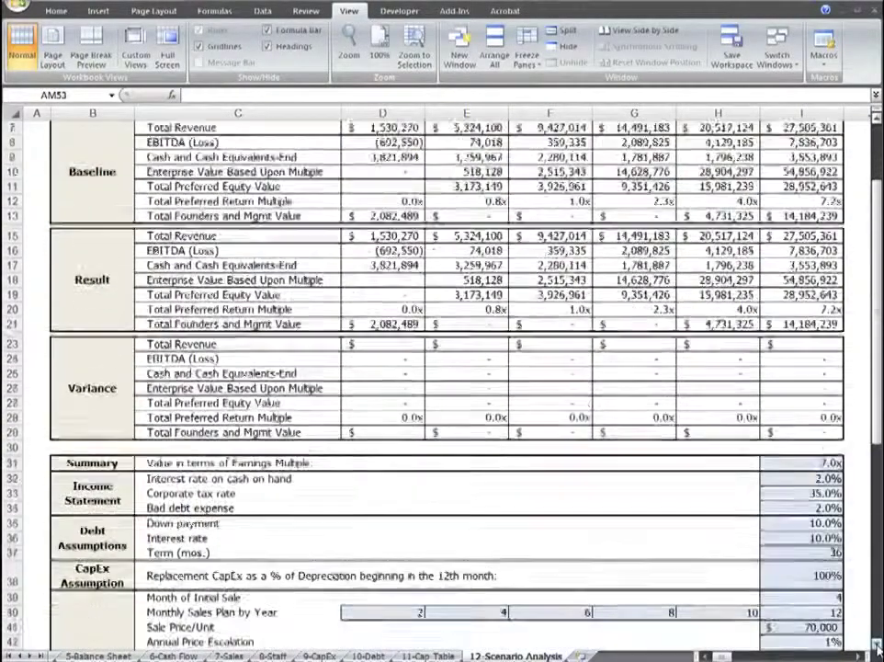
pyautogui.scroll(-4, 878, 644)
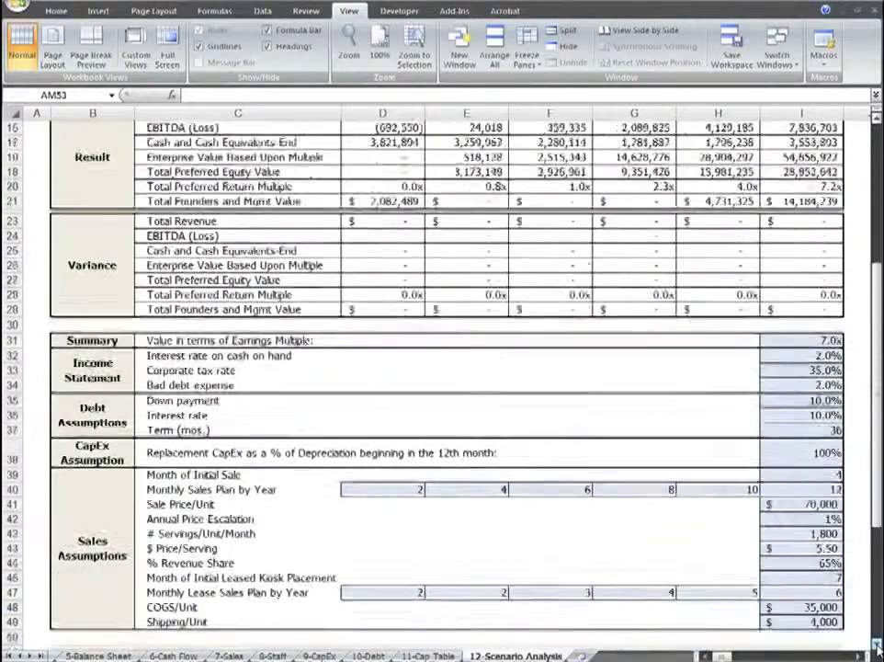
pyautogui.scroll(-3, 878, 649)
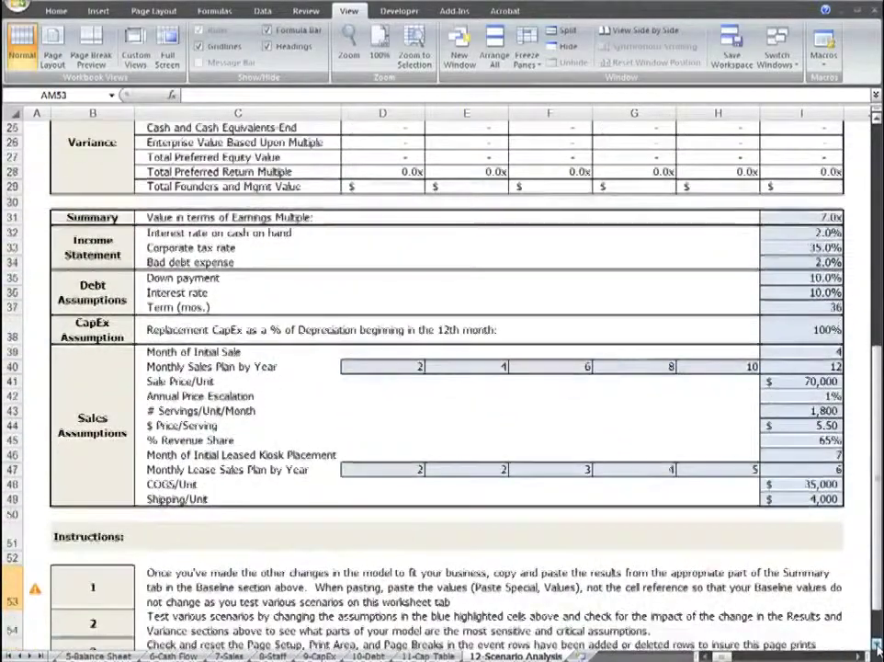
pyautogui.scroll(-1, 878, 649)
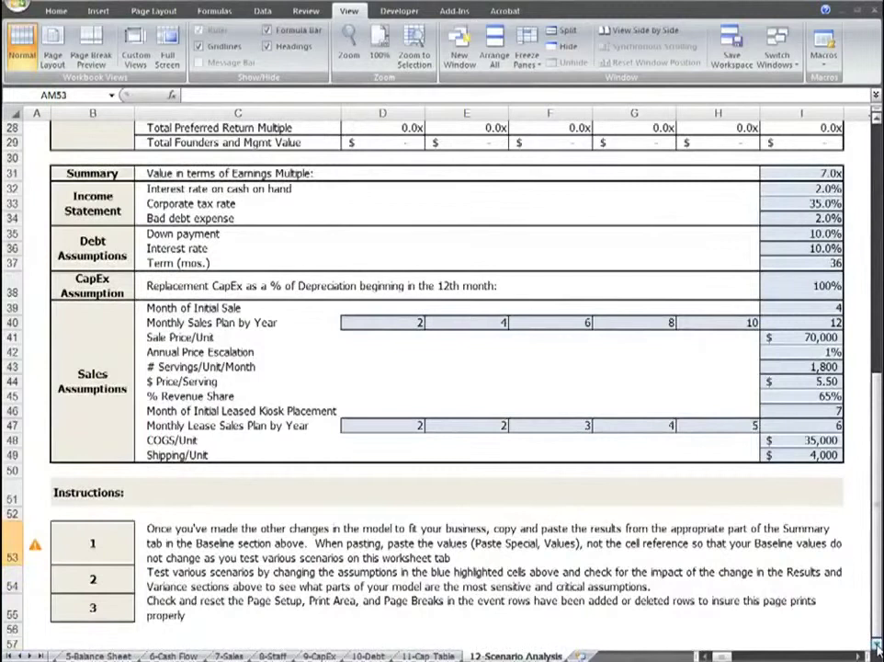
pyautogui.click(878, 642)
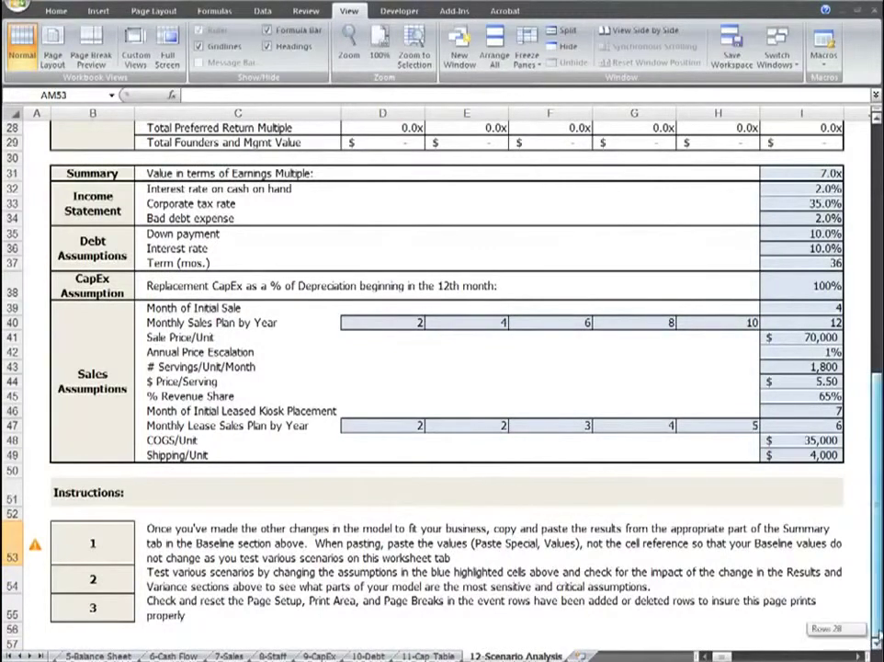
pyautogui.moveTo(878, 642); pyautogui.dragTo(878, 124)
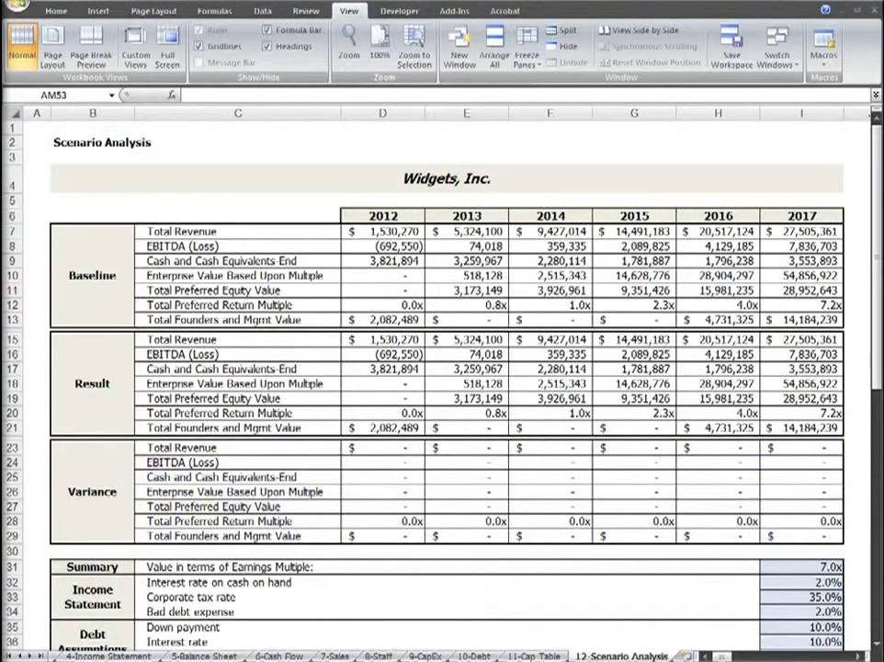
pyautogui.scroll(-2, 878, 644)
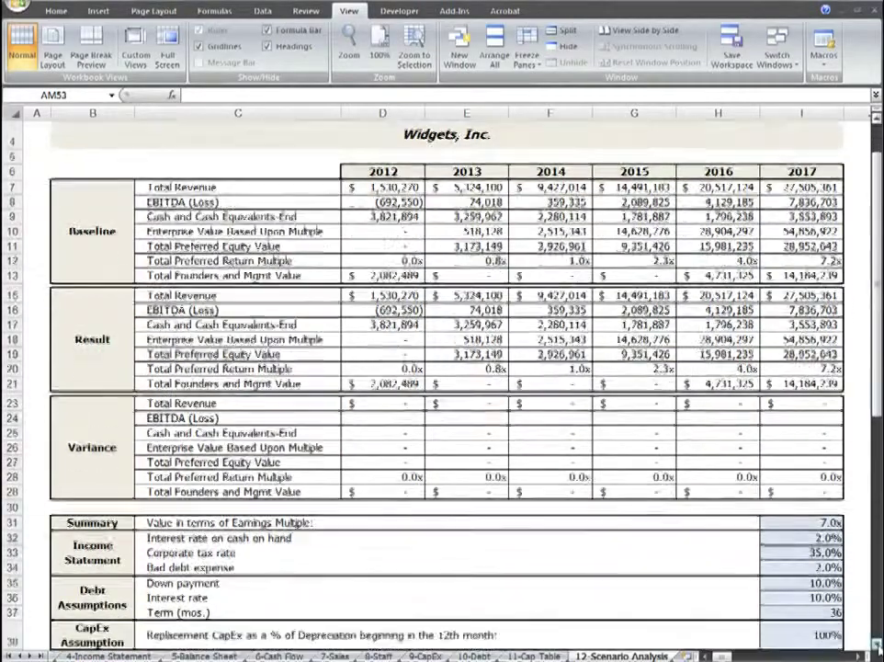
pyautogui.scroll(-4, 878, 644)
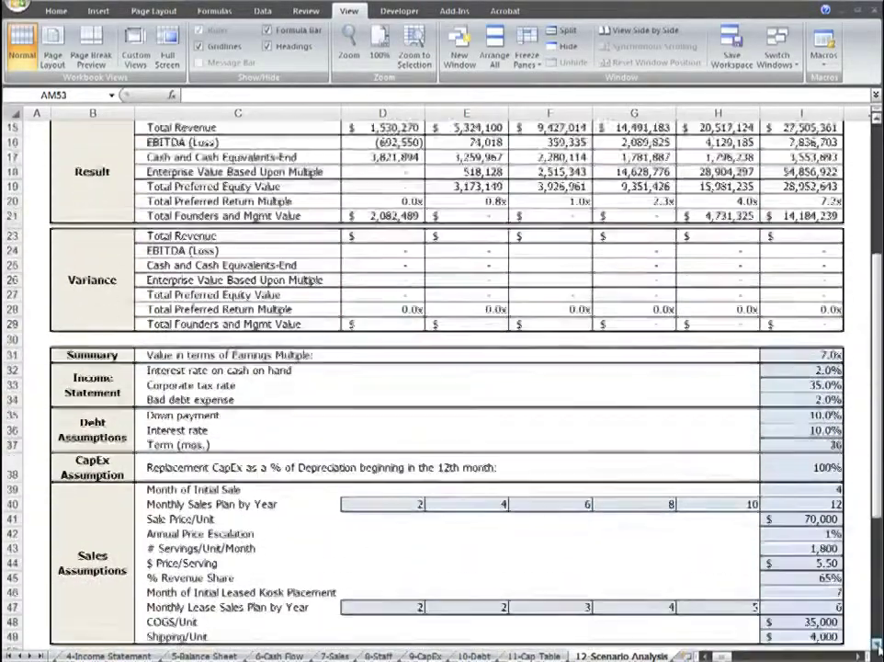
pyautogui.scroll(-3, 878, 645)
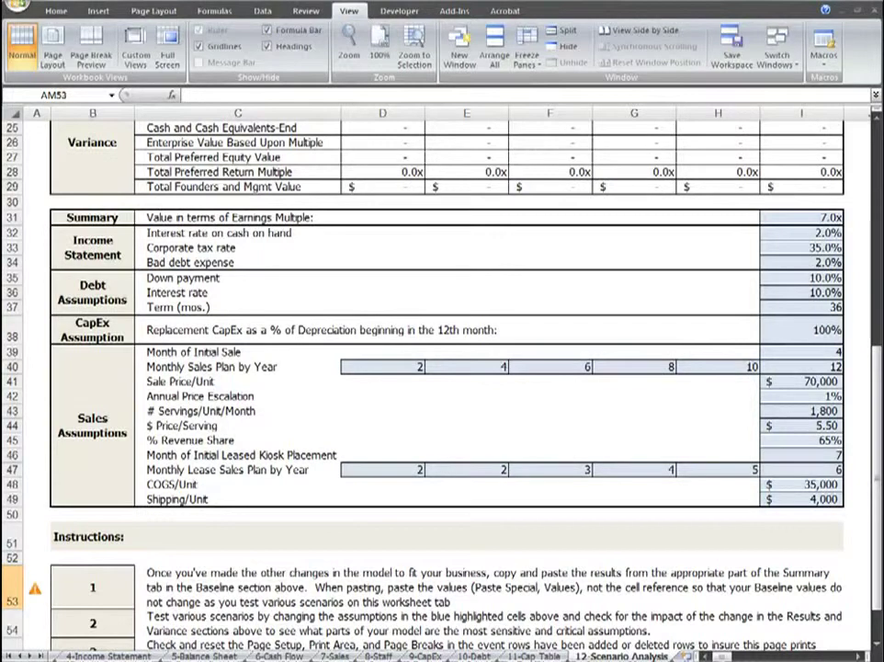
pyautogui.scroll(-2, 441, 367)
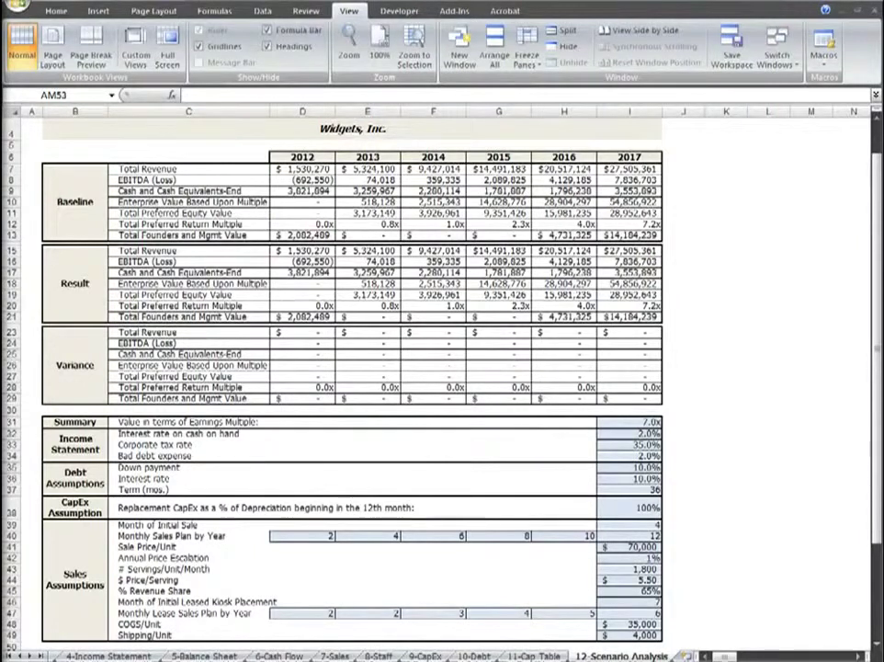
# Step: Change the down payment assumption in I35 to 25%
pyautogui.scroll(1, 441, 368)
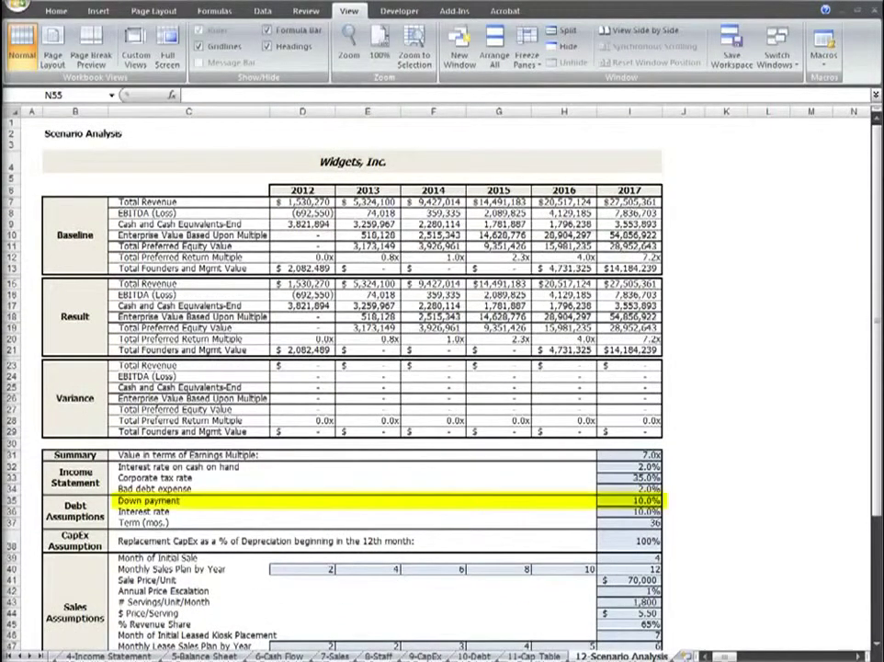
pyautogui.click(644, 500)
pyautogui.write('25%')
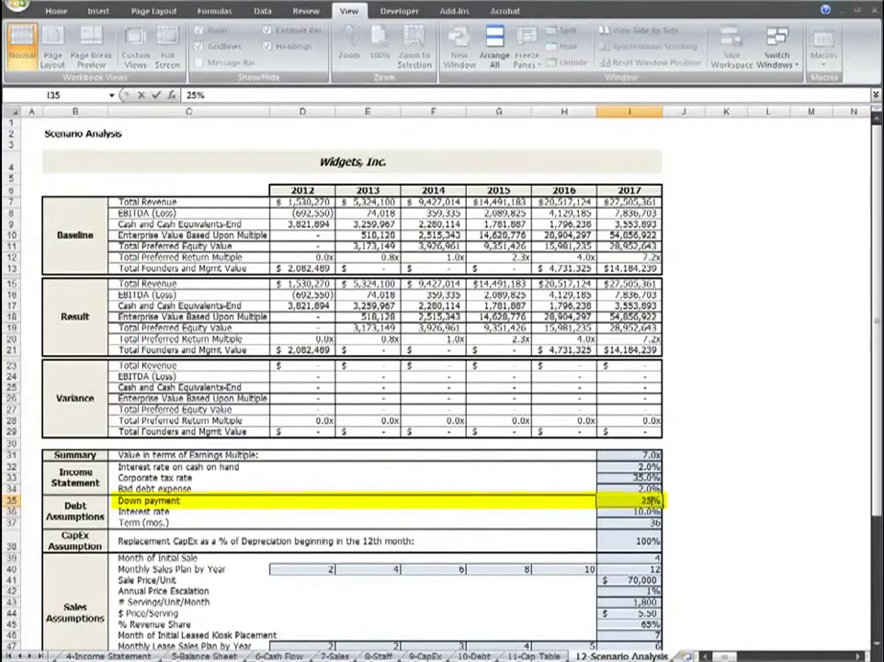
pyautogui.press('Return')
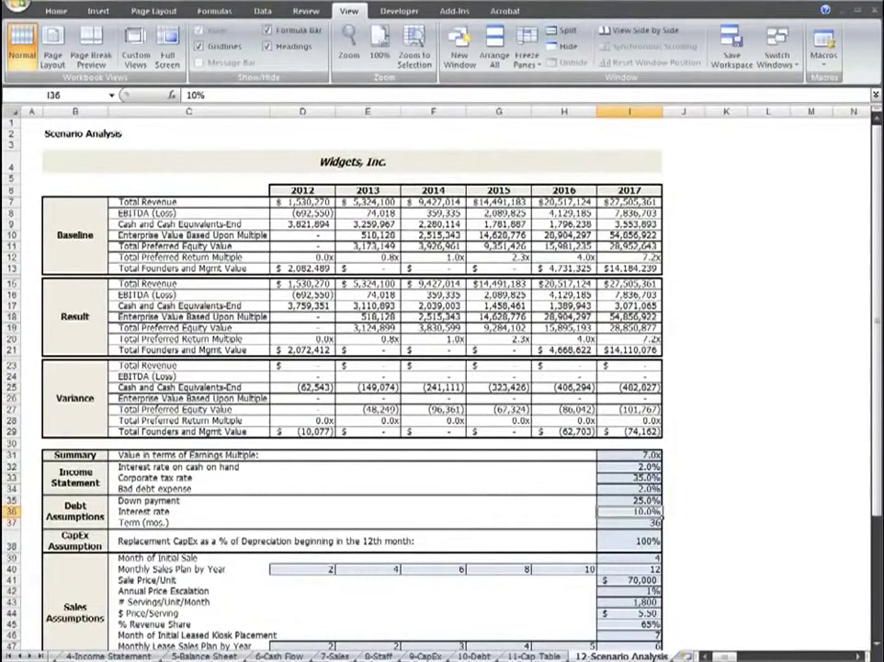
# Step: Restore the down payment to 10% and raise the interest rate in I36 to 15%
pyautogui.hotkey('ctrl', 'z')
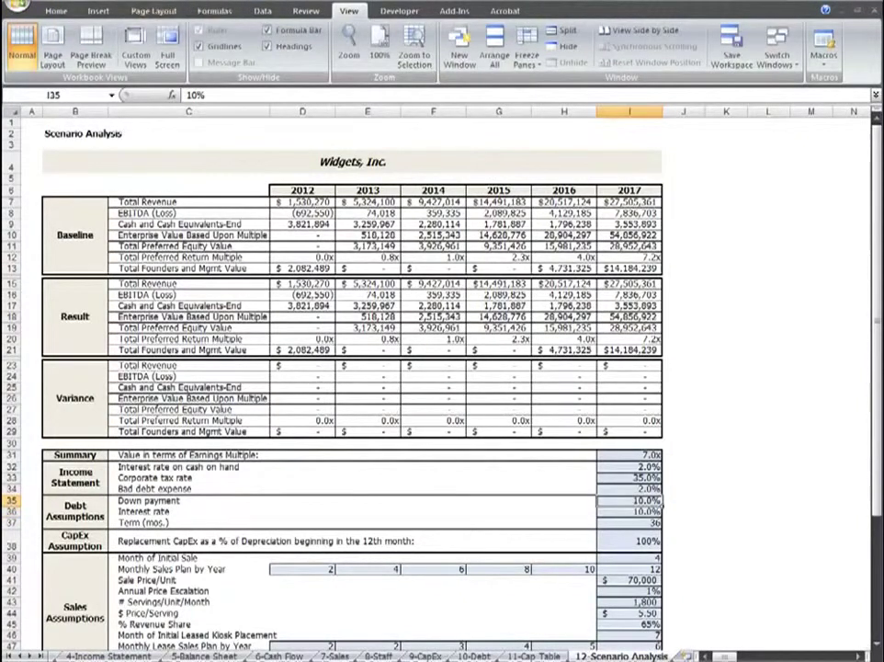
pyautogui.moveTo(877, 390); pyautogui.dragTo(878, 402)
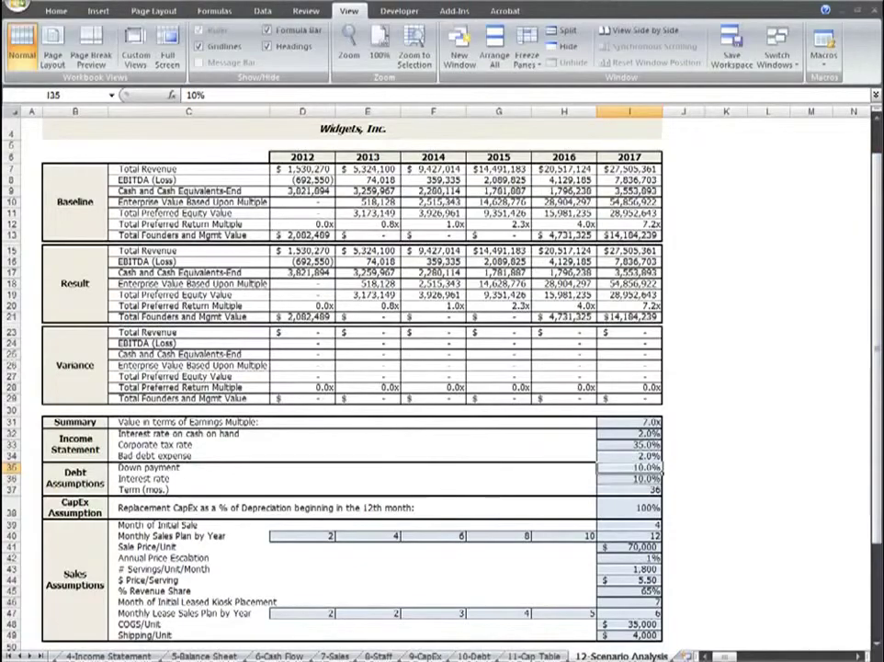
pyautogui.click(658, 478)
pyautogui.write('15%')
pyautogui.press('Return')
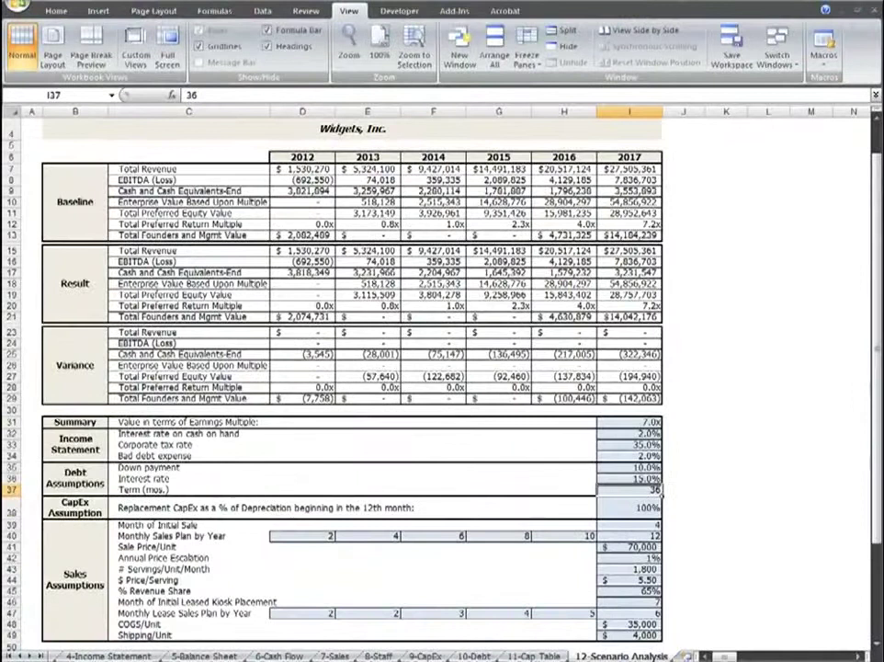
# Step: Restore the interest rate to 10% and test a $63,000 sale price per unit in I41
pyautogui.hotkey('ctrl', 'z')
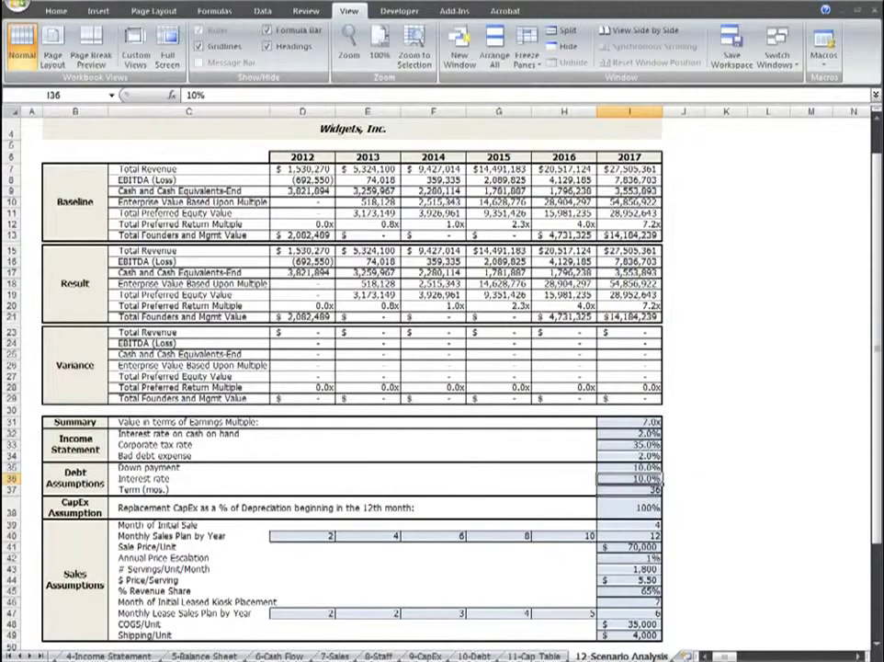
pyautogui.press('Down')
pyautogui.press('Down')
pyautogui.press('Down')
pyautogui.press('Down')
pyautogui.click(630, 545)
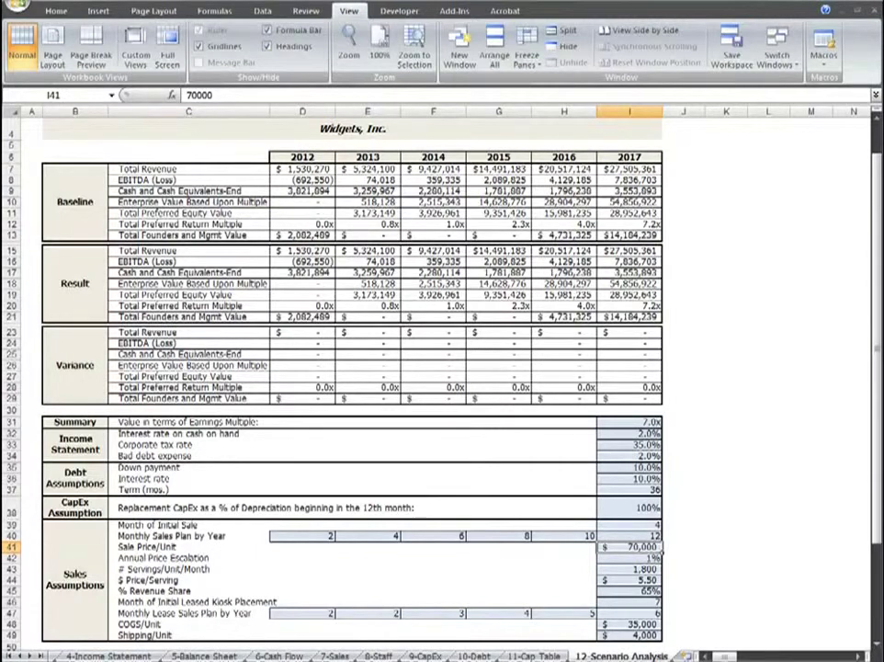
pyautogui.write('63000')
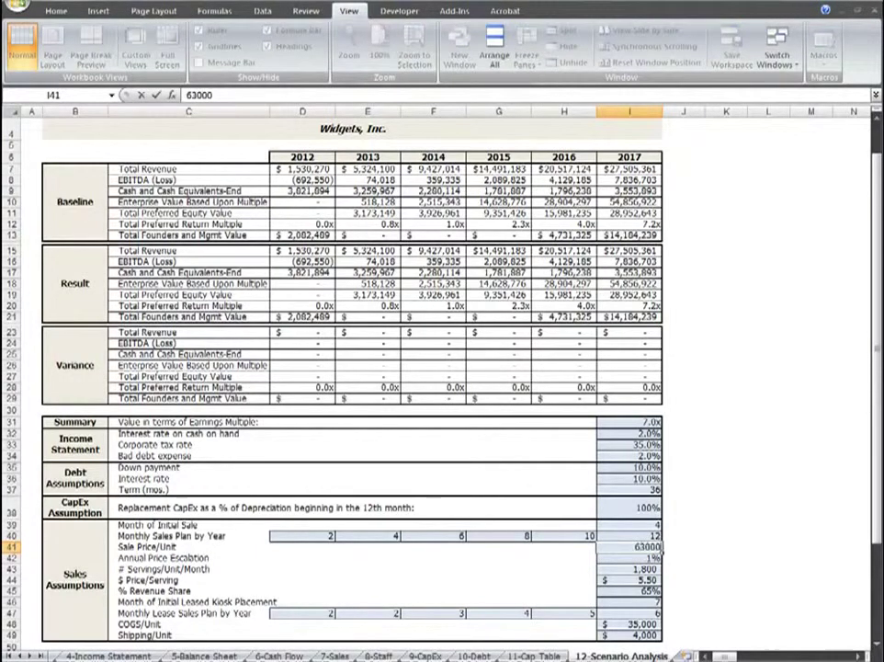
pyautogui.press('Return')
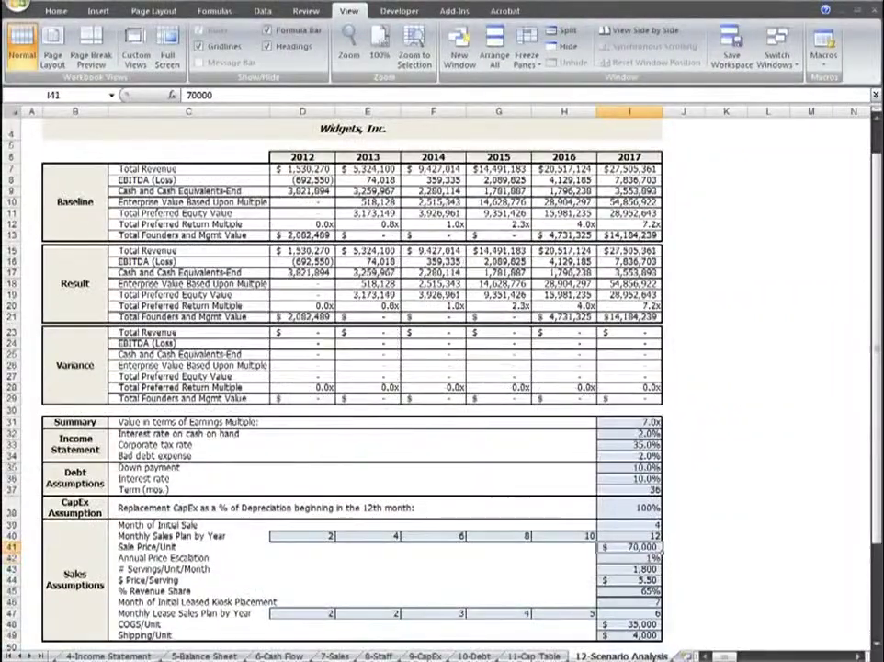
# Step: Lower servings per unit per month in I43 to 1,620
pyautogui.click(630, 557)
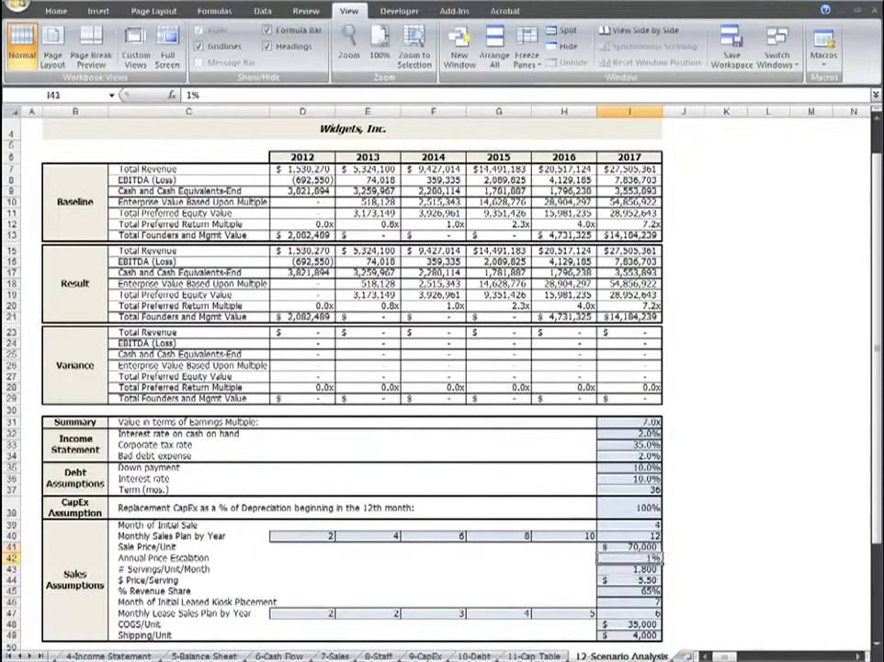
pyautogui.click(629, 568)
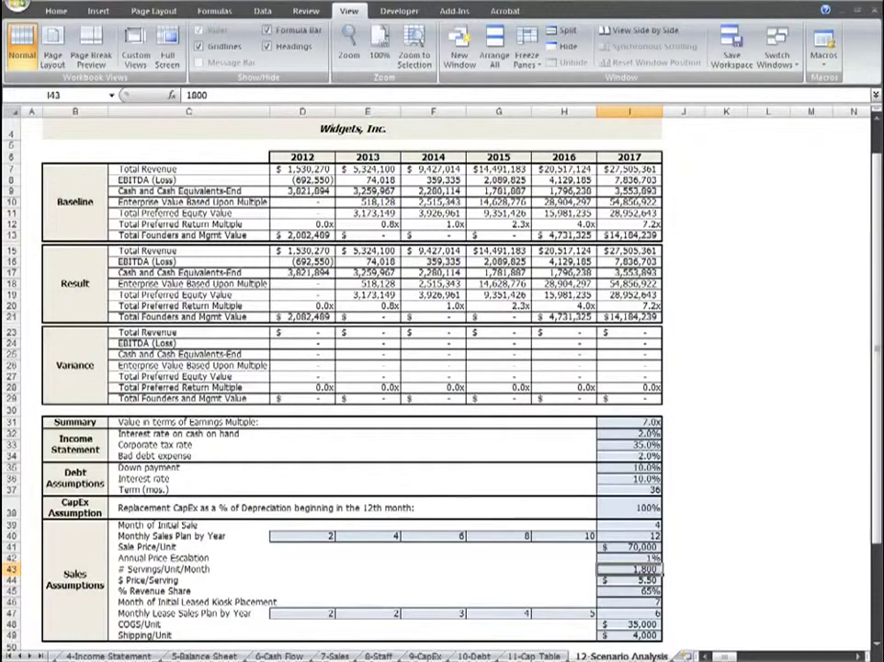
pyautogui.write('1620')
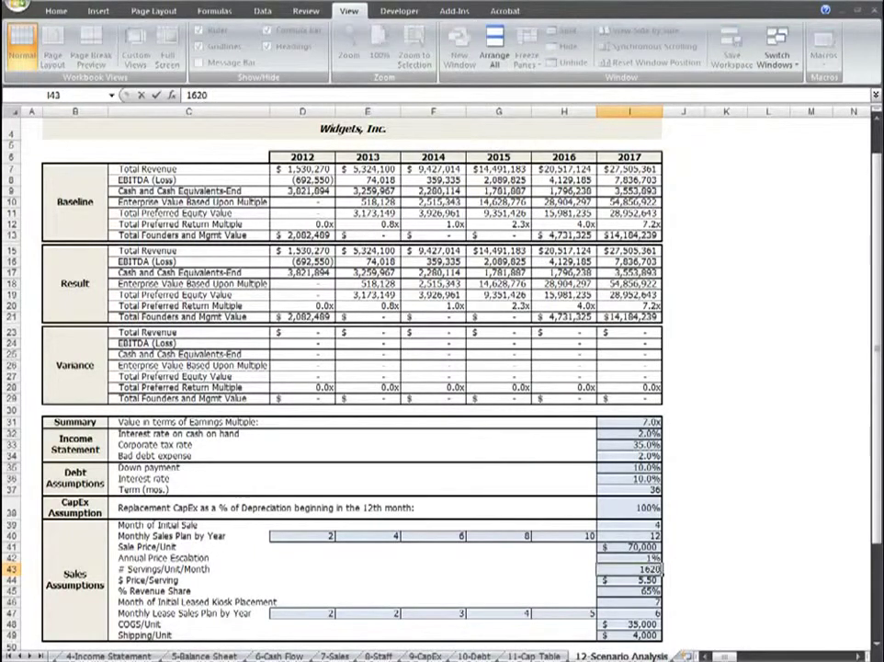
pyautogui.press('Return')
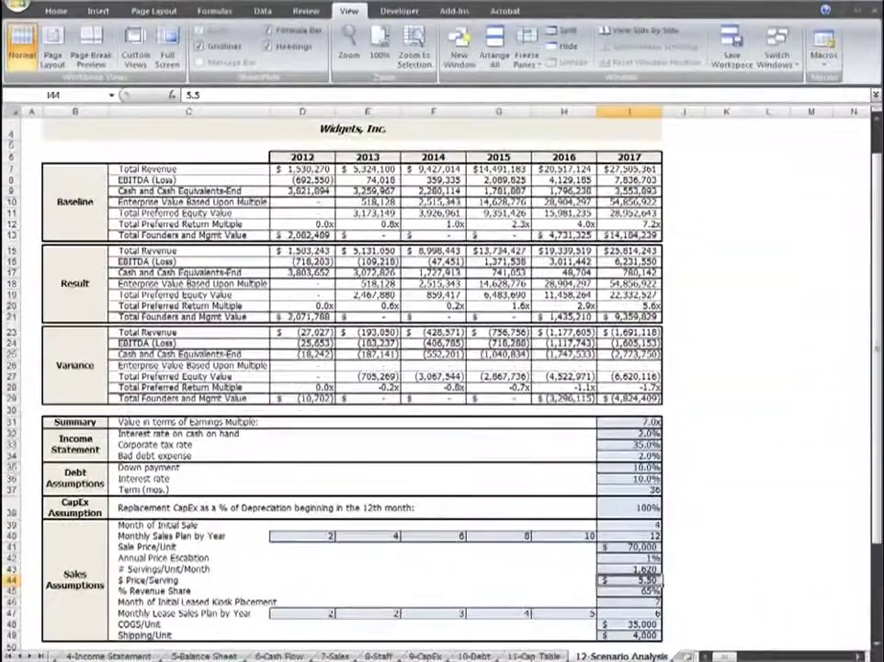
# Step: Restore servings to 1,800, test a $5.00 price per serving in I44, then revert to $5.50
pyautogui.hotkey('ctrl', 'z')
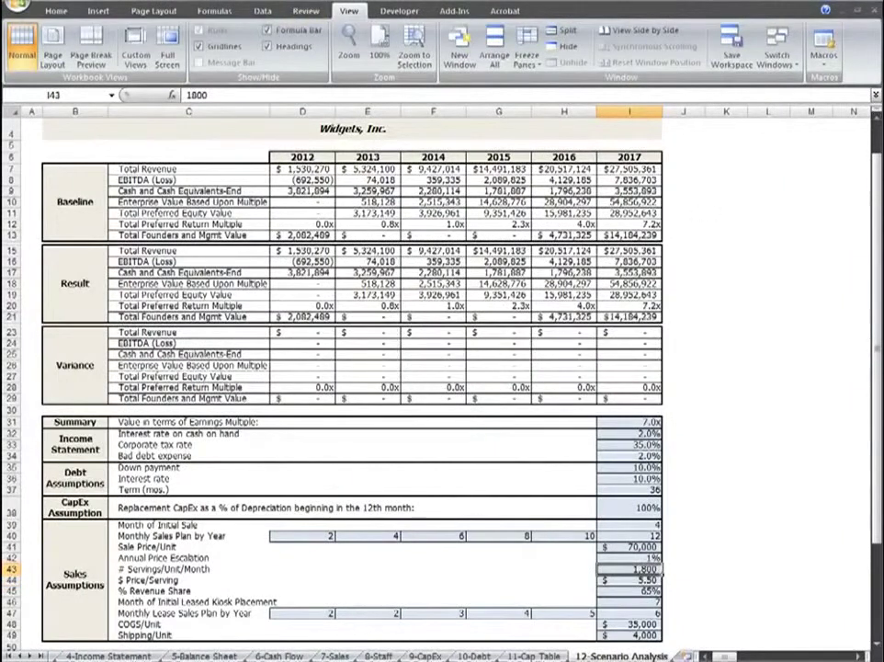
pyautogui.click(630, 580)
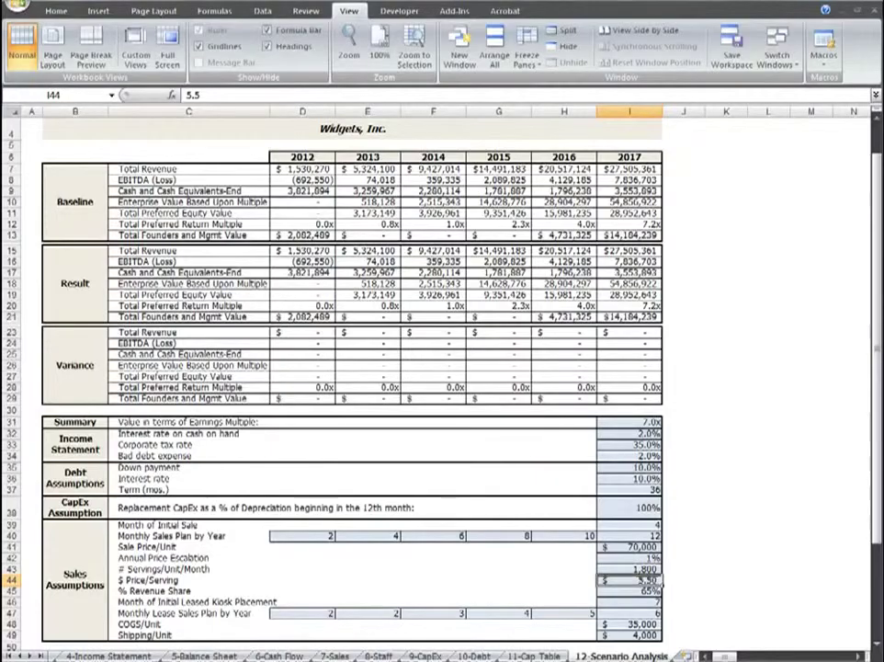
pyautogui.write('5')
pyautogui.press('Return')
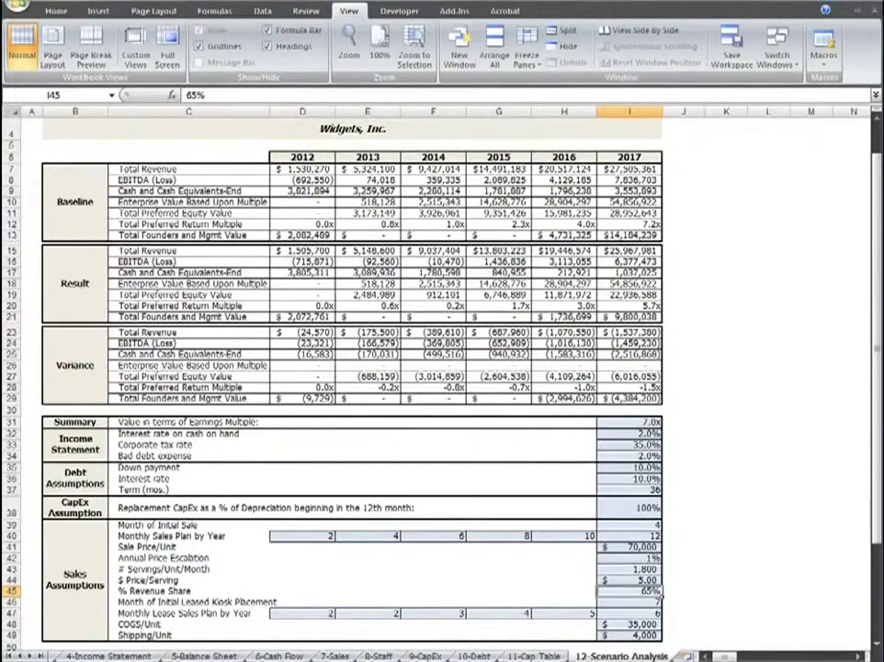
pyautogui.hotkey('ctrl', 'z')
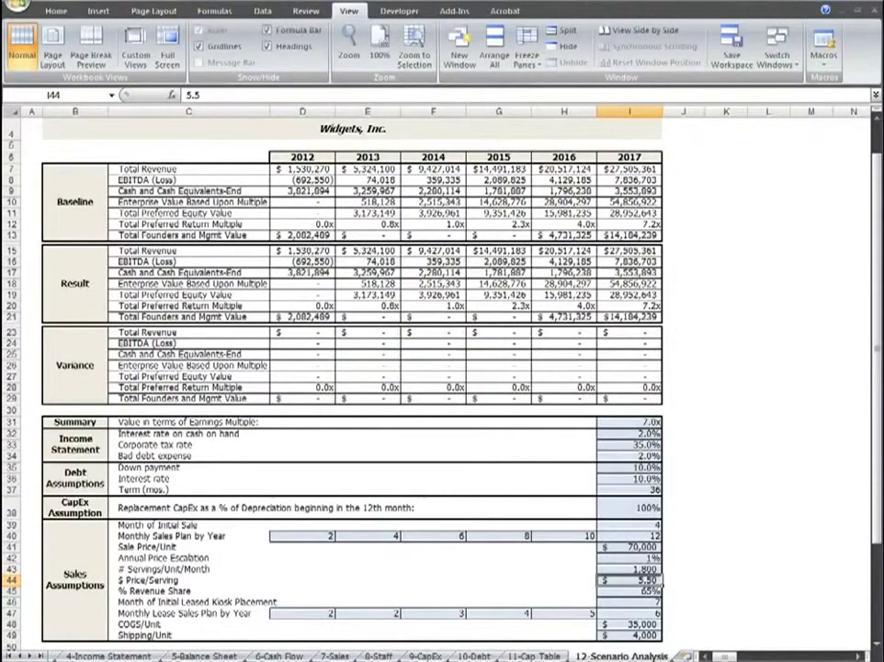
pyautogui.click(629, 590)
pyautogui.click(630, 623)
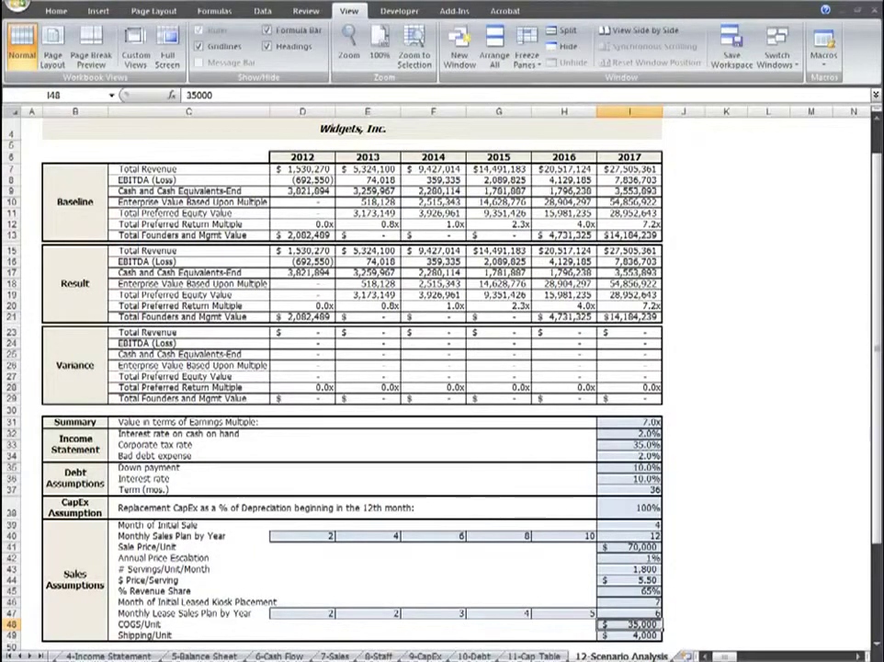
pyautogui.write('38500')
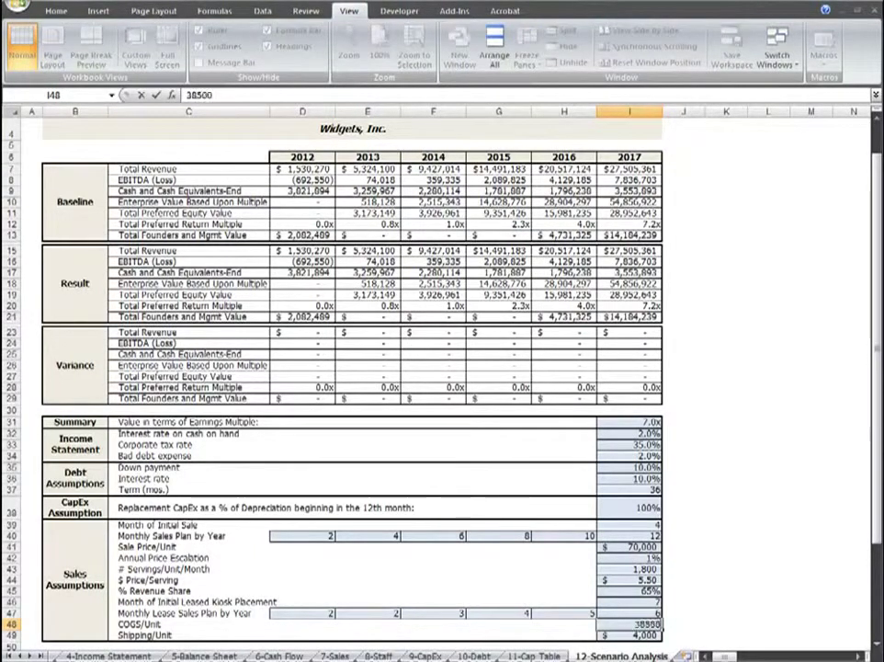
pyautogui.press('Return')
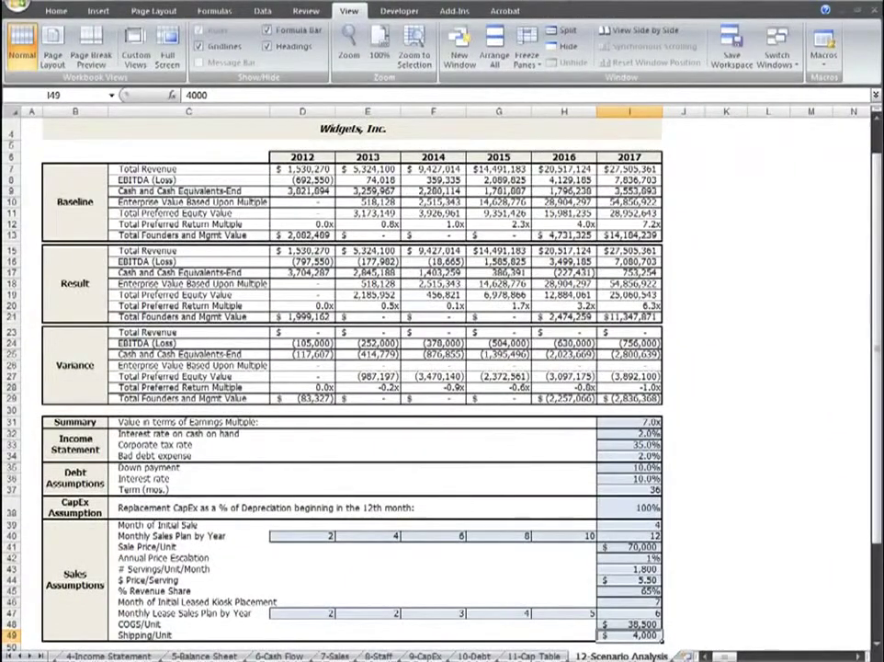
pyautogui.click(630, 624)
pyautogui.write('35000')
pyautogui.hotkey('ctrl', 'Return')
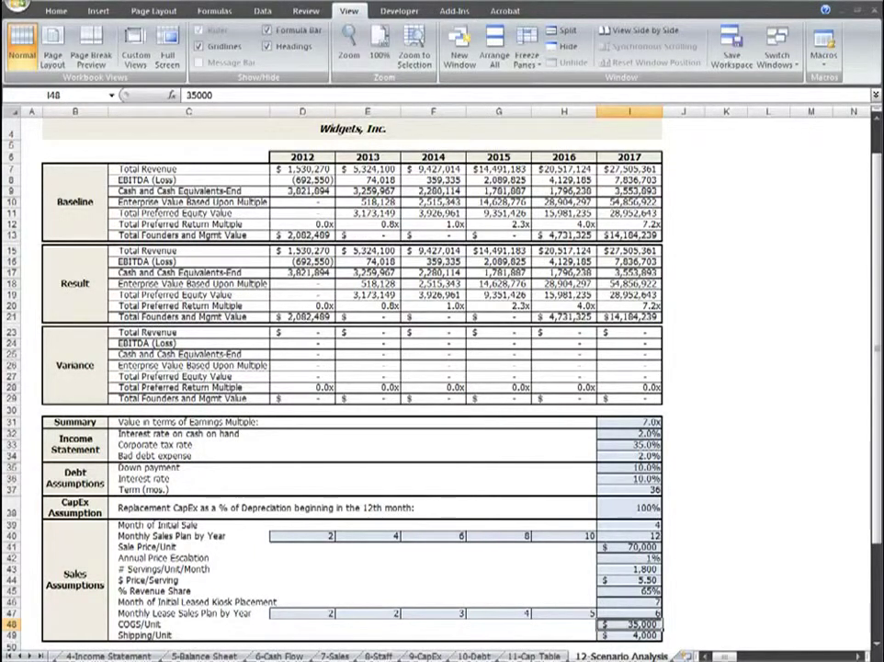
# Step: Set the down payment assumption in I35 to 25%
pyautogui.click(630, 467)
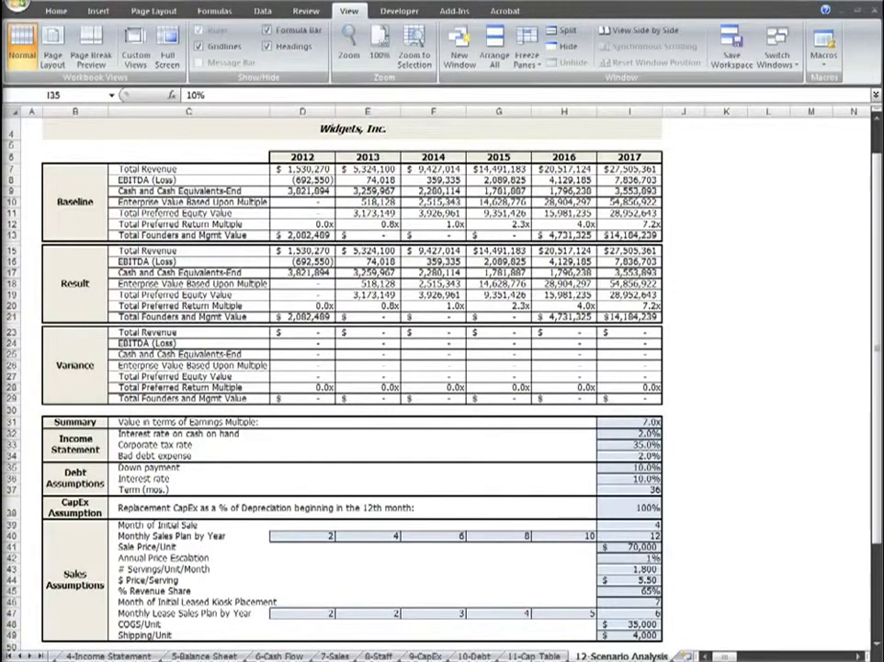
pyautogui.write('2')
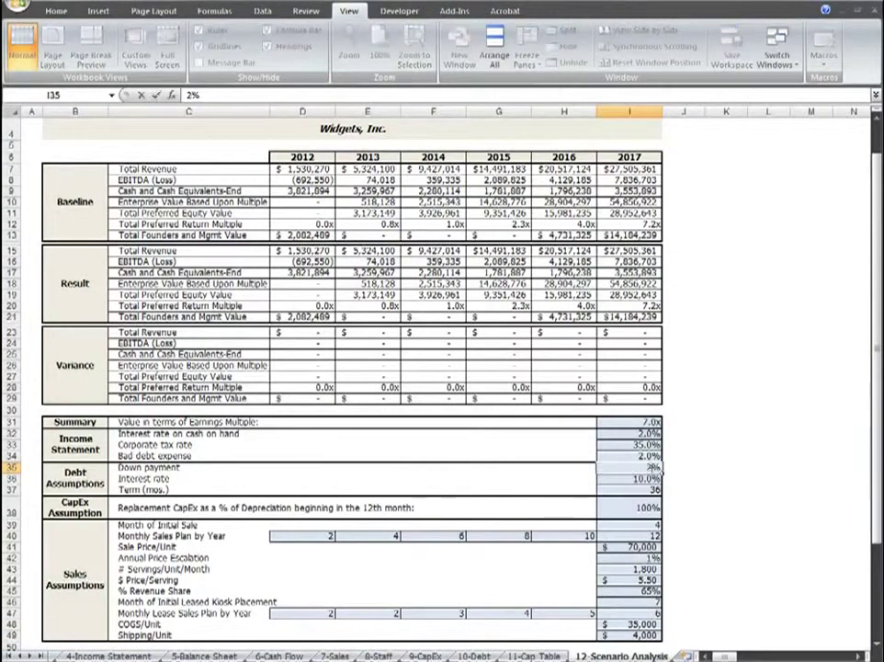
pyautogui.write('5')
pyautogui.press('Return')
# Step: Raise COGS per unit in I48 to 45,000
pyautogui.press('Down')
pyautogui.press('Down')
pyautogui.press('Down')
pyautogui.press('Down')
pyautogui.press('Down')
pyautogui.press('Down')
pyautogui.press('Down')
pyautogui.press('Down')
pyautogui.press('Down')
pyautogui.press('Down')
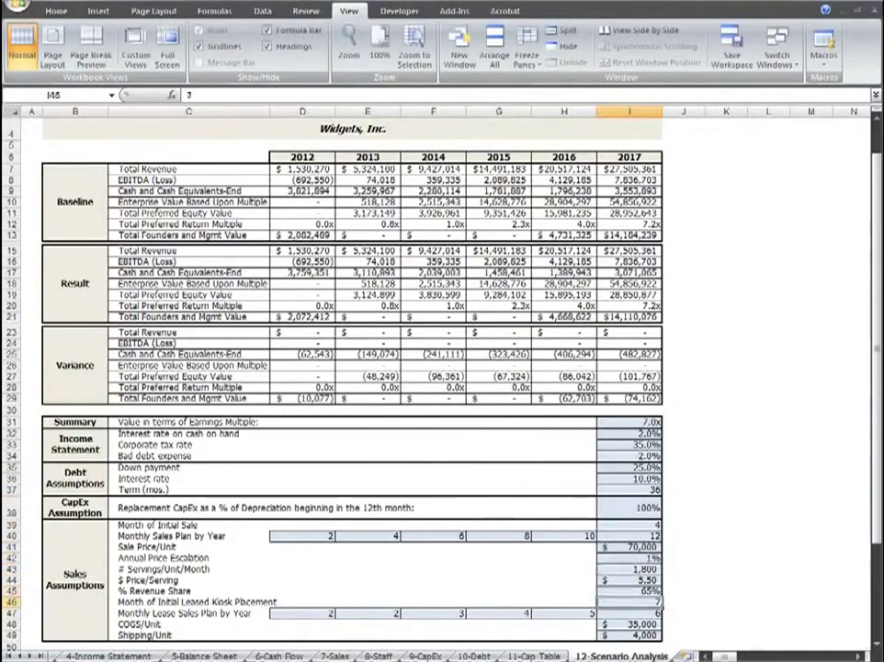
pyautogui.press('Down')
pyautogui.press('Down')
pyautogui.write('45000')
pyautogui.hotkey('ctrl', 'Return')
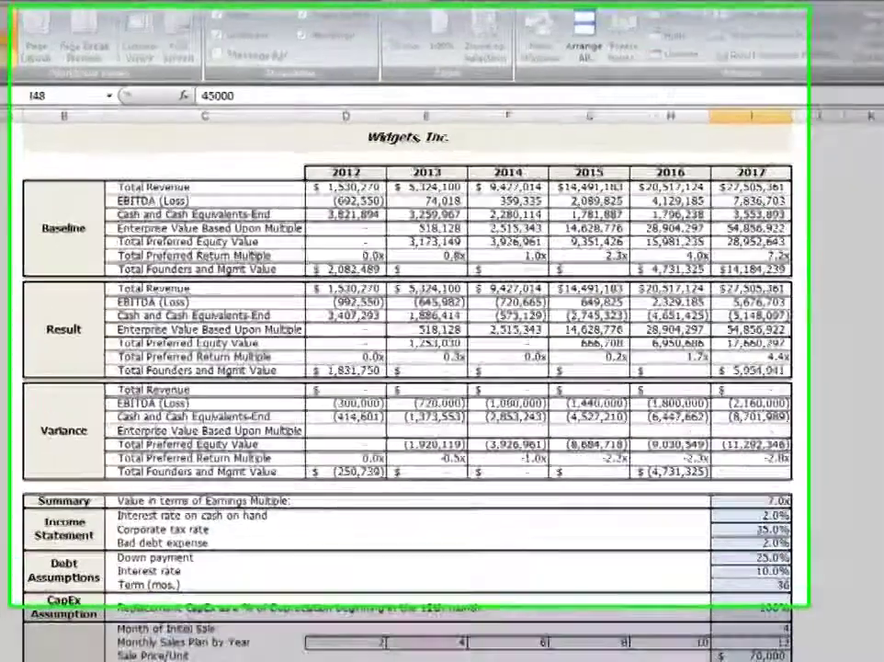
pyautogui.press('Down')
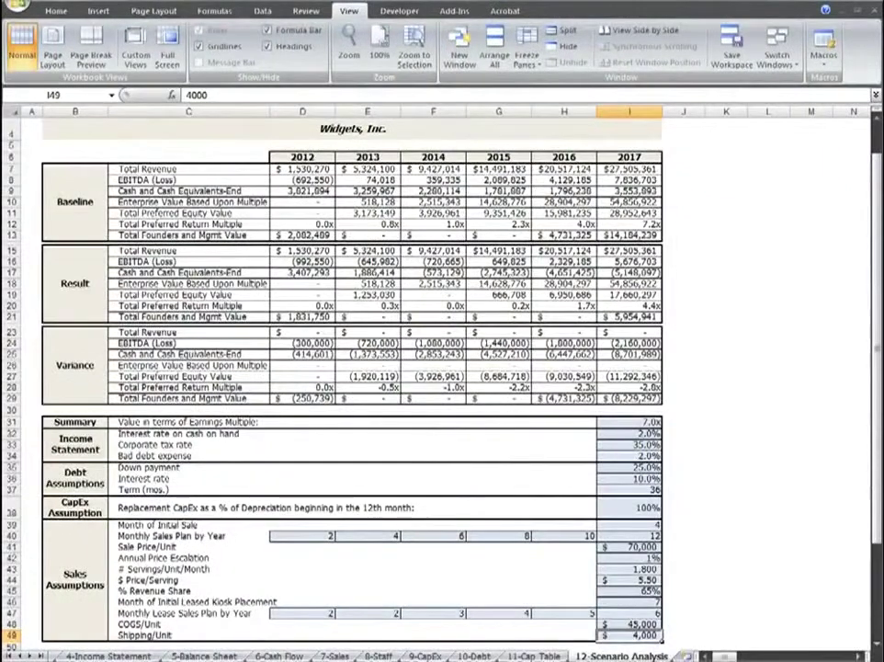
# Step: Switch to the 6-Cash Flow sheet and scroll to Dec-17, where ending cash reaches (5,148,097)
pyautogui.hotkey('ctrl', 'pageup')
pyautogui.hotkey('ctrl', 'pageup')
pyautogui.hotkey('ctrl', 'pageup')
pyautogui.hotkey('ctrl', 'pageup')
pyautogui.hotkey('ctrl', 'pageup')
pyautogui.hotkey('ctrl', 'pageup')
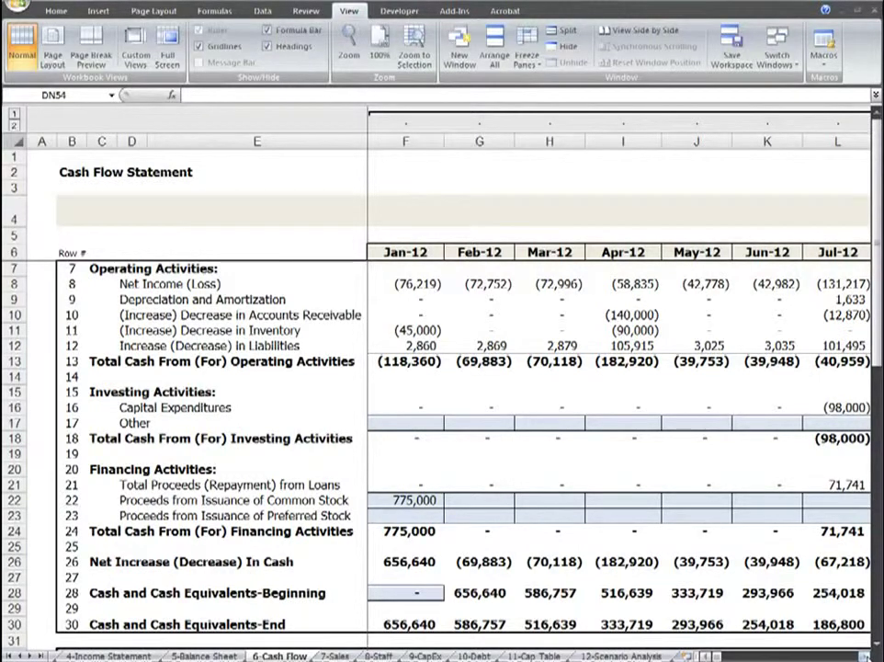
pyautogui.hscroll(5, 621, 367)
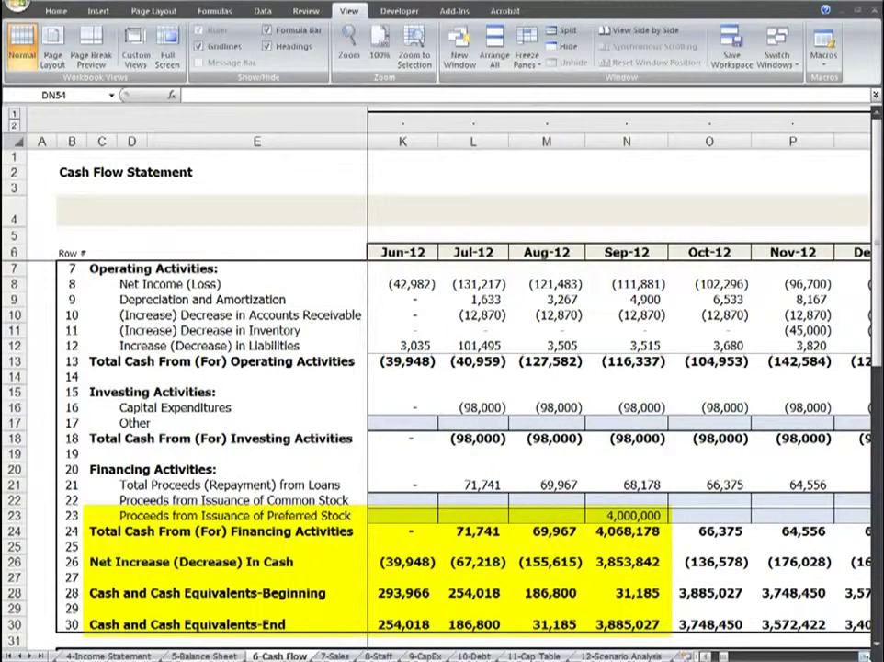
pyautogui.hscroll(5, 620, 368)
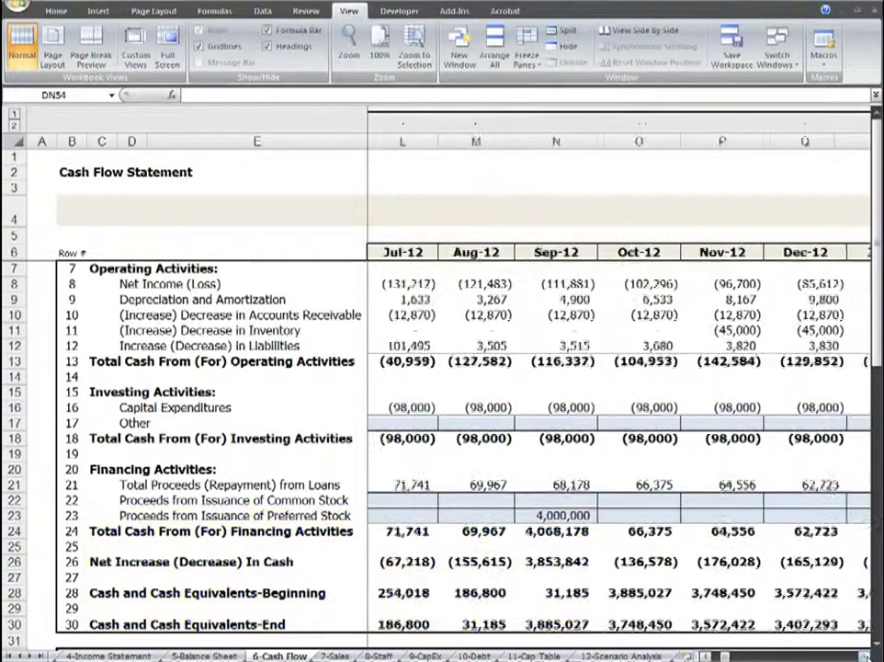
pyautogui.hscroll(11, 620, 368)
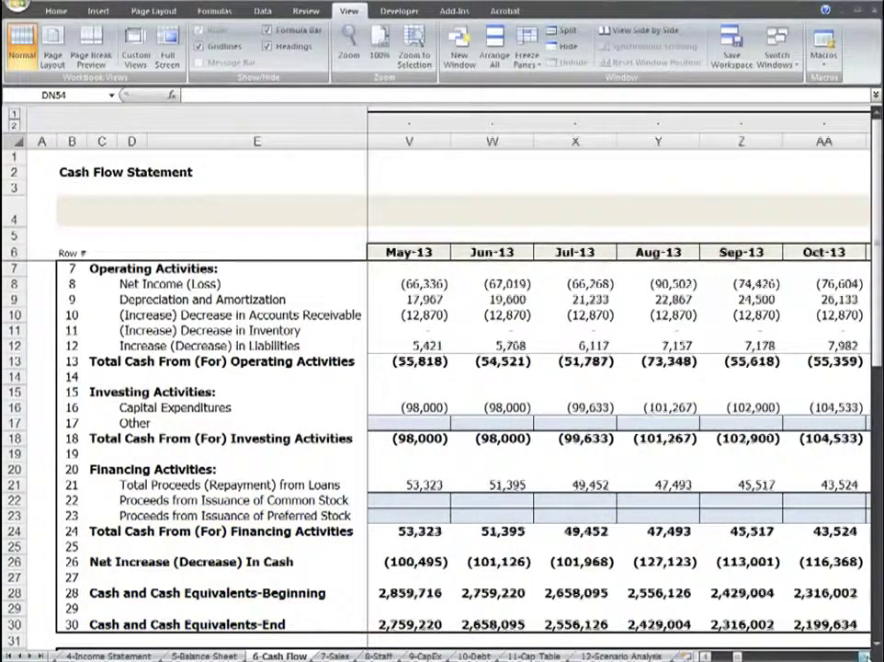
pyautogui.hscroll(10, 621, 367)
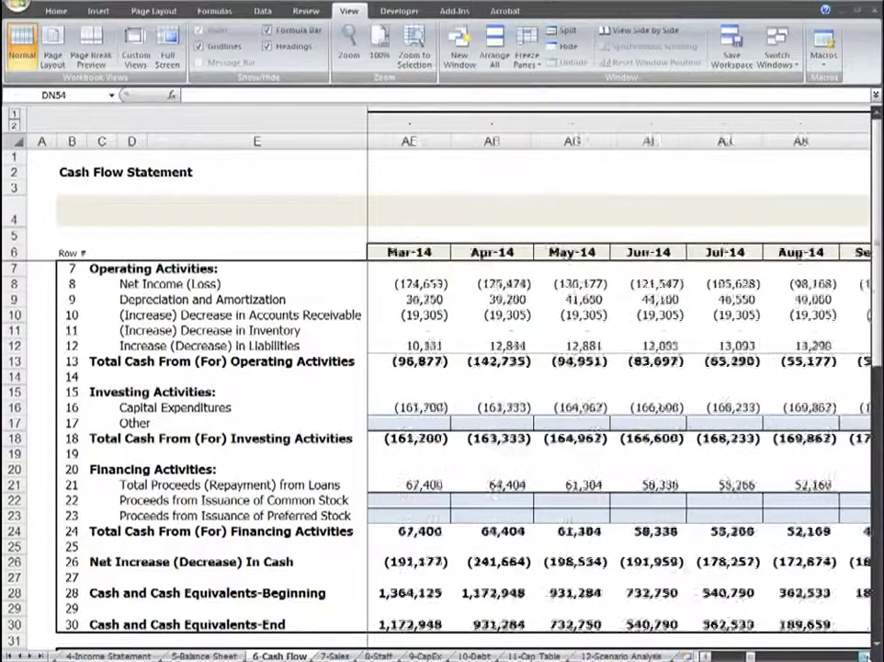
pyautogui.hscroll(10, 620, 368)
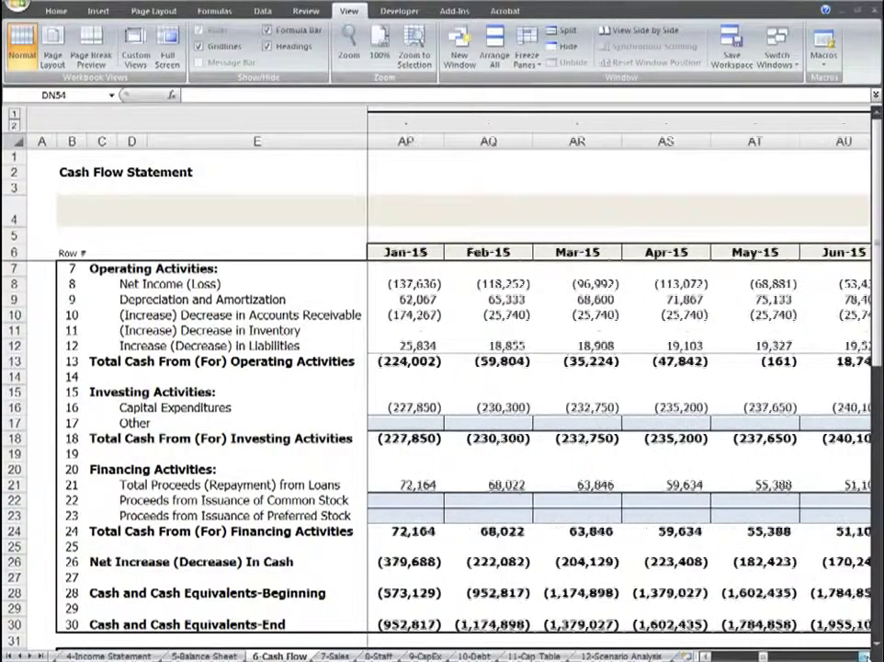
pyautogui.hscroll(11, 621, 367)
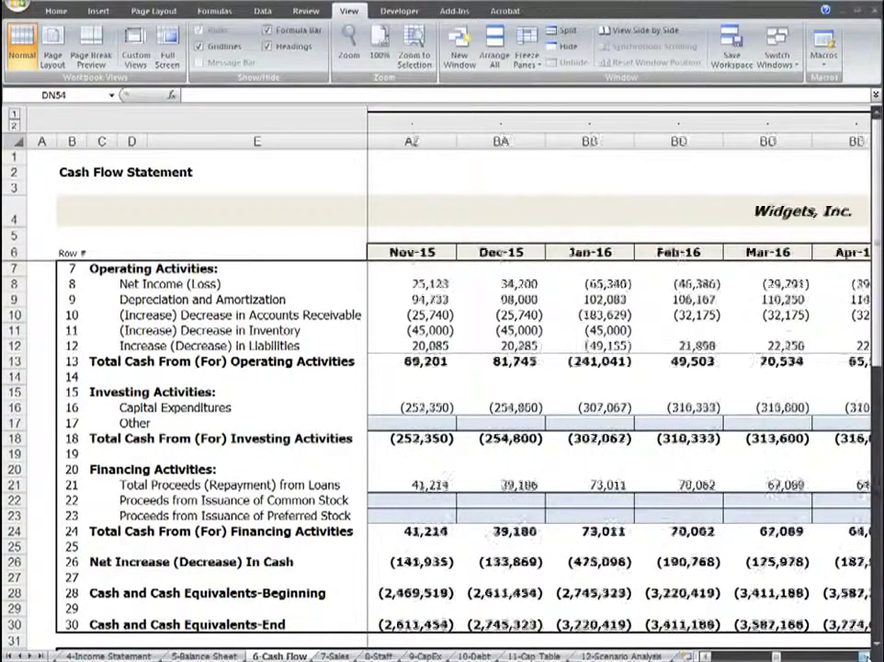
pyautogui.hscroll(10, 620, 367)
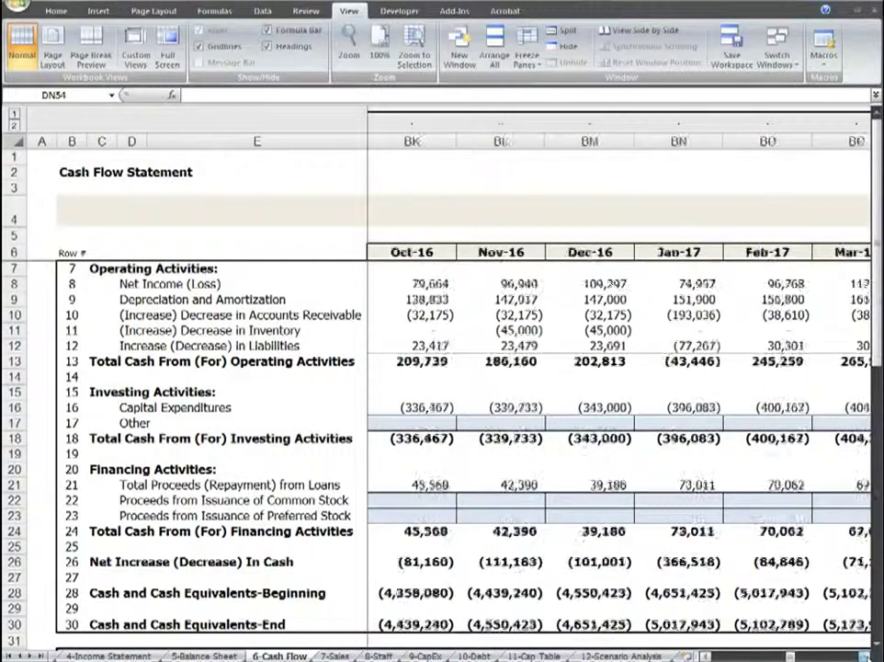
pyautogui.hscroll(5, 620, 368)
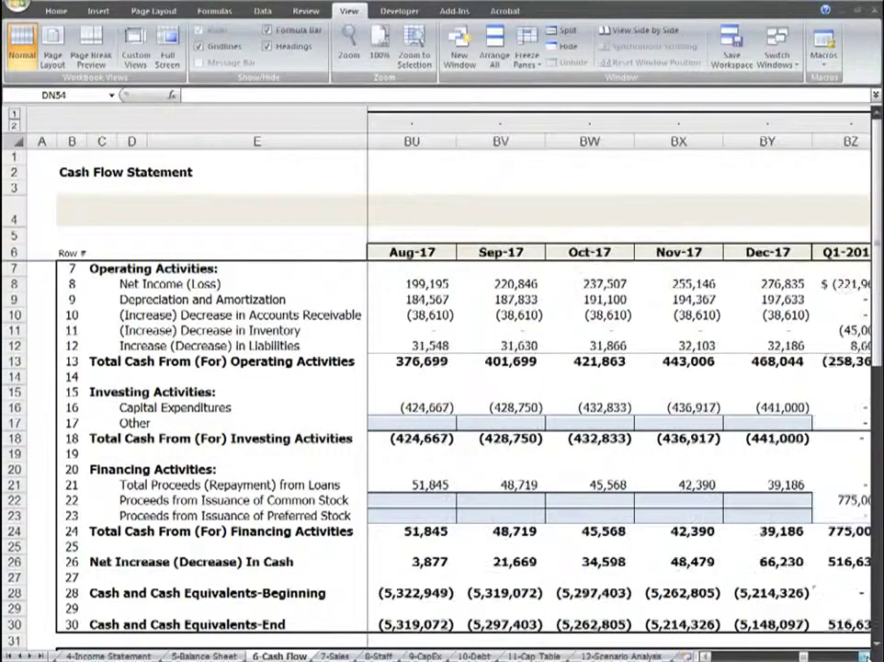
pyautogui.hscroll(1, 620, 368)
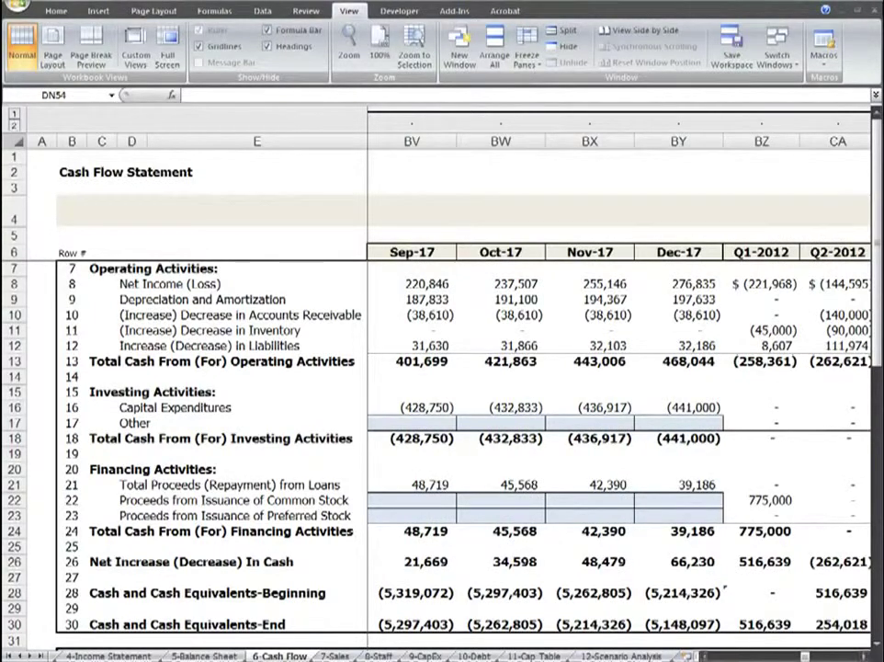
# Step: Return to the 12-Scenario Analysis sheet showing 2017 ending cash variance of (8,701,989)
pyautogui.click(621, 656)
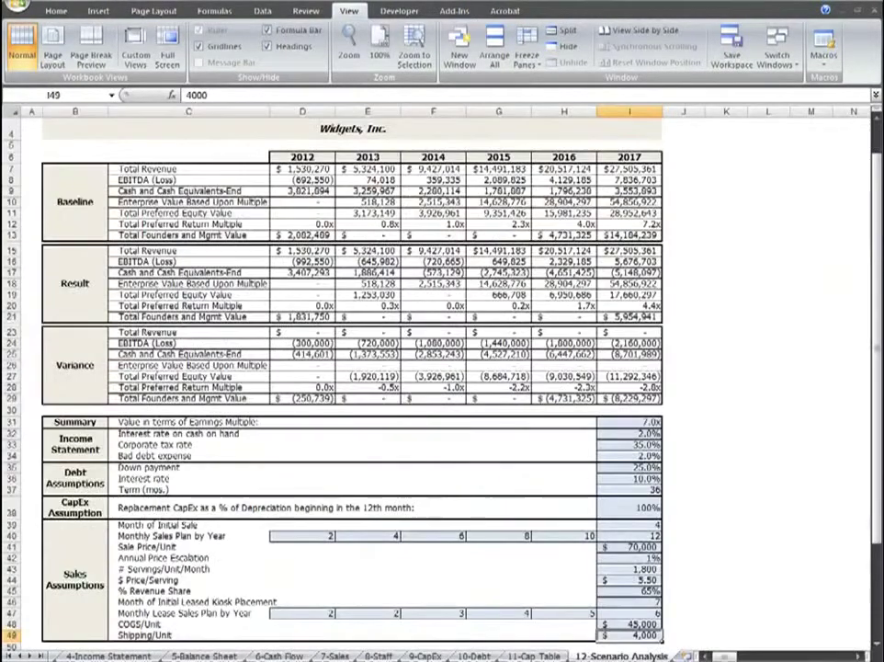